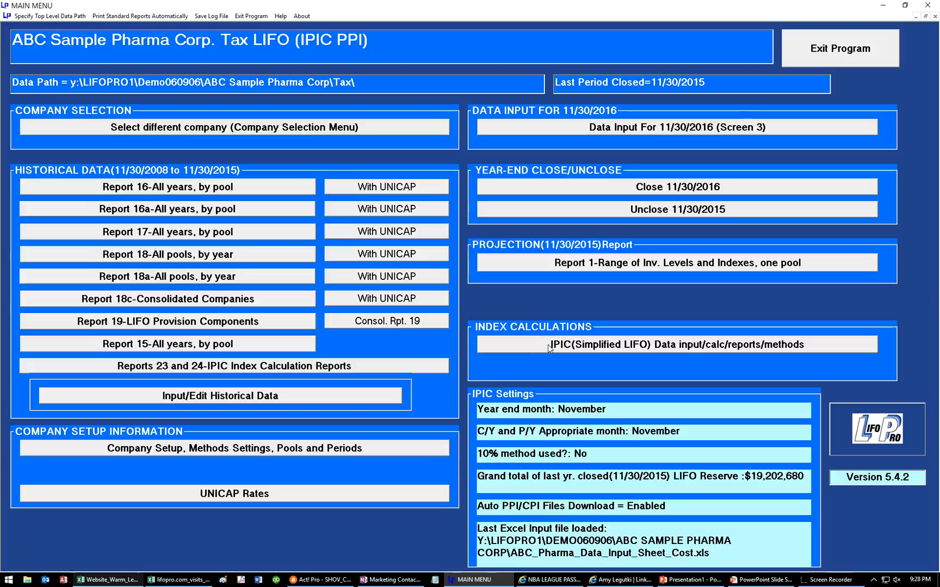
Step: In the IPIC methods settings, set the current year appropriate index month to February
{"action": "left_click", "coordinate": [548, 345]}
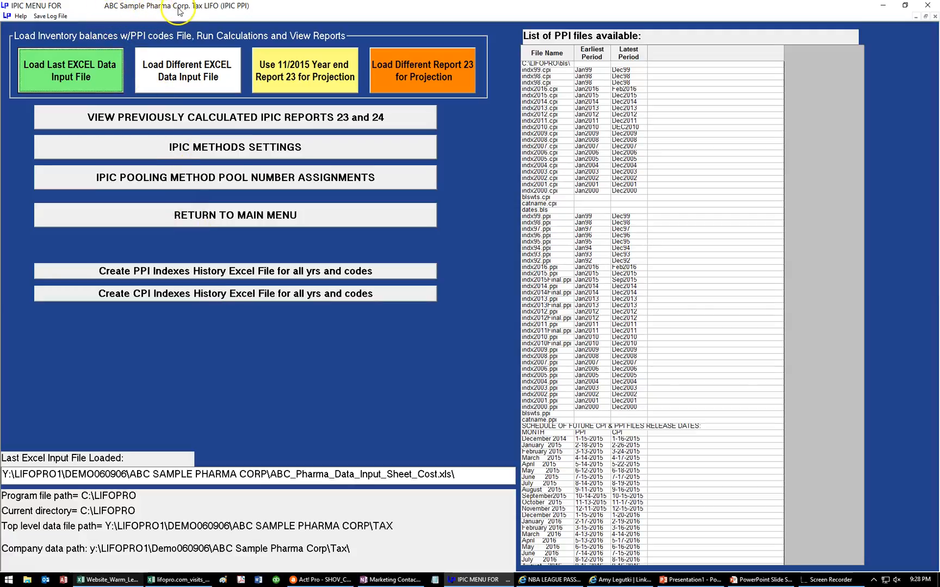
{"action": "left_click", "coordinate": [215, 149]}
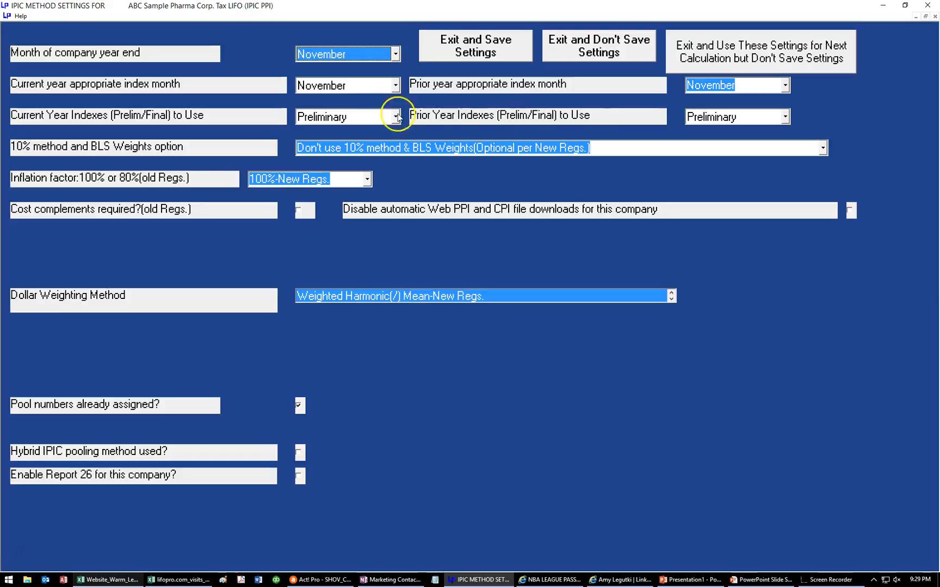
{"action": "left_click", "coordinate": [327, 85]}
{"action": "scroll", "coordinate": [319, 115], "scroll_direction": "up", "scroll_amount": 2}
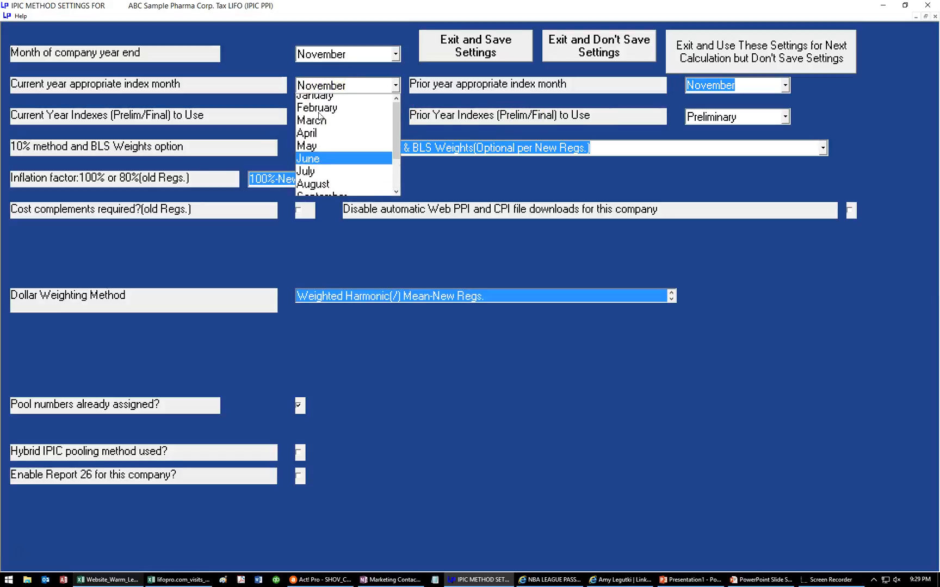
{"action": "left_click", "coordinate": [341, 109]}
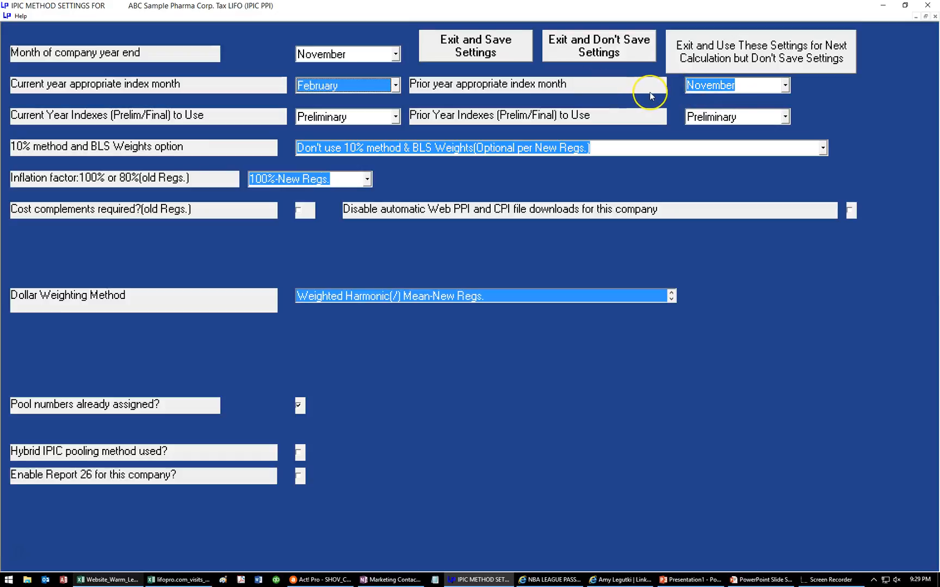
Step: Exit the IPIC method settings, applying them to the next calculation without saving them
{"action": "left_click", "coordinate": [749, 47]}
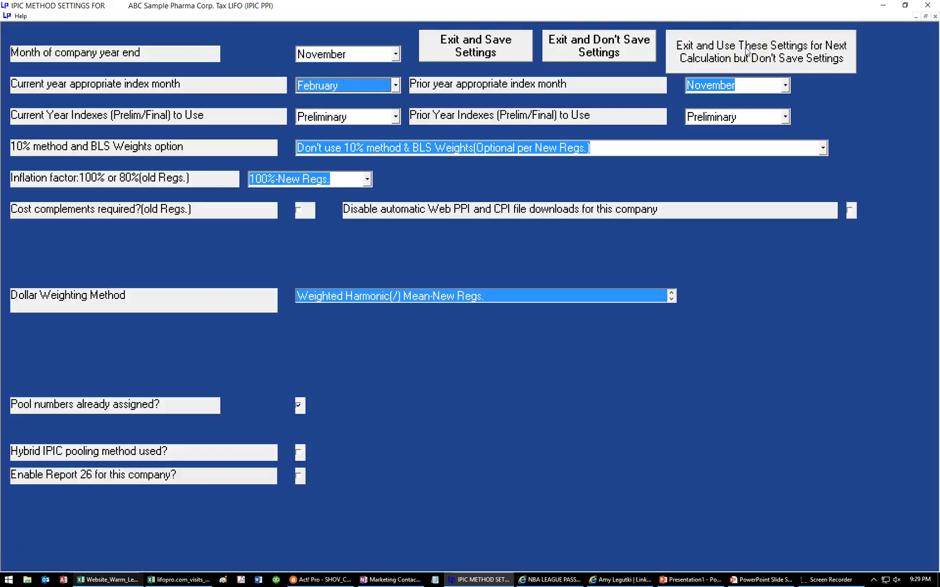
{"action": "left_click", "coordinate": [689, 52]}
{"action": "left_click", "coordinate": [680, 63]}
{"action": "left_click", "coordinate": [728, 67]}
{"action": "left_click", "coordinate": [803, 59]}
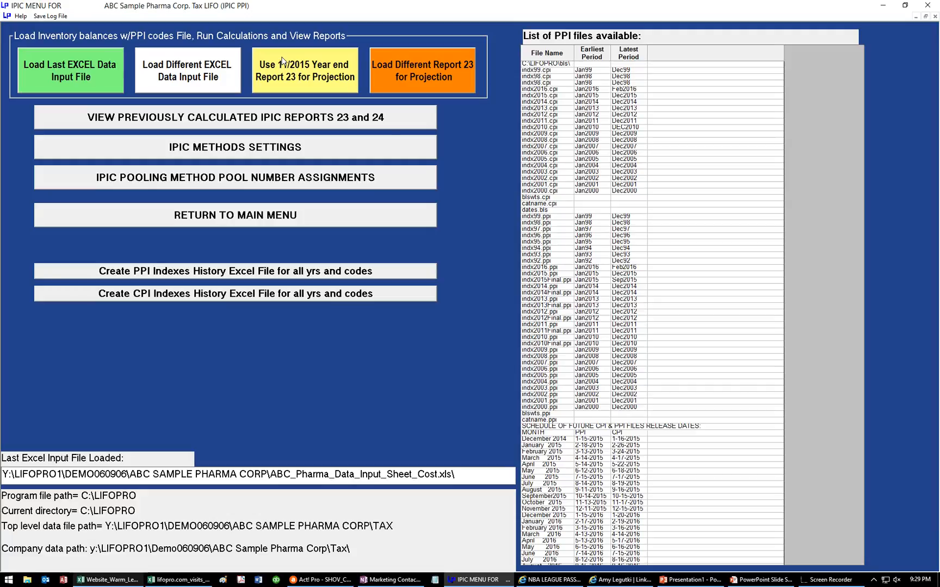
Step: Load the 11/2015 year-end Report 23 for projection, accepting less than 12 months of inflation from the different index months
{"action": "left_click", "coordinate": [321, 67]}
{"action": "left_click", "coordinate": [290, 71]}
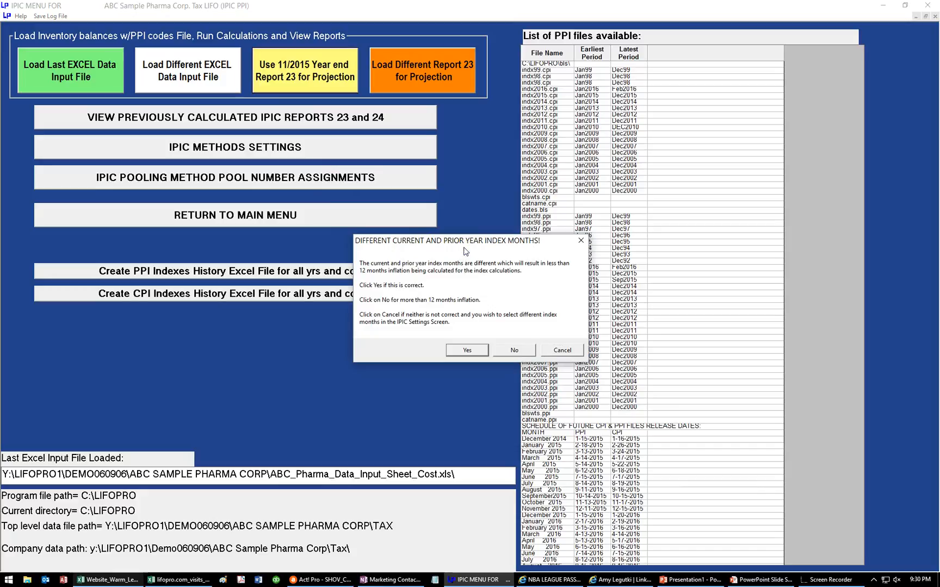
{"action": "left_click", "coordinate": [456, 294]}
{"action": "left_click", "coordinate": [460, 352]}
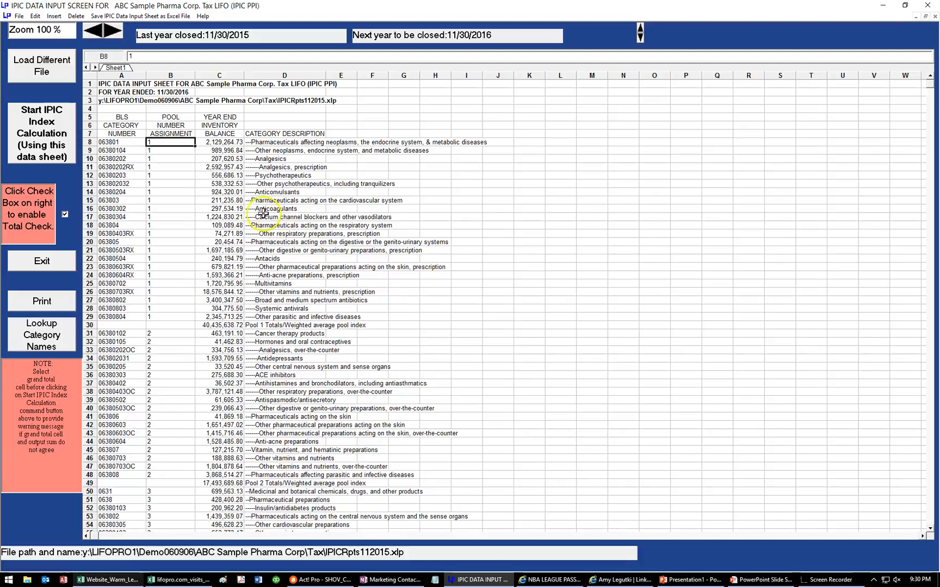
Step: Change the year-ended date in cell A2 of the IPIC data input sheet to 11/30/2017
{"action": "left_click", "coordinate": [125, 92]}
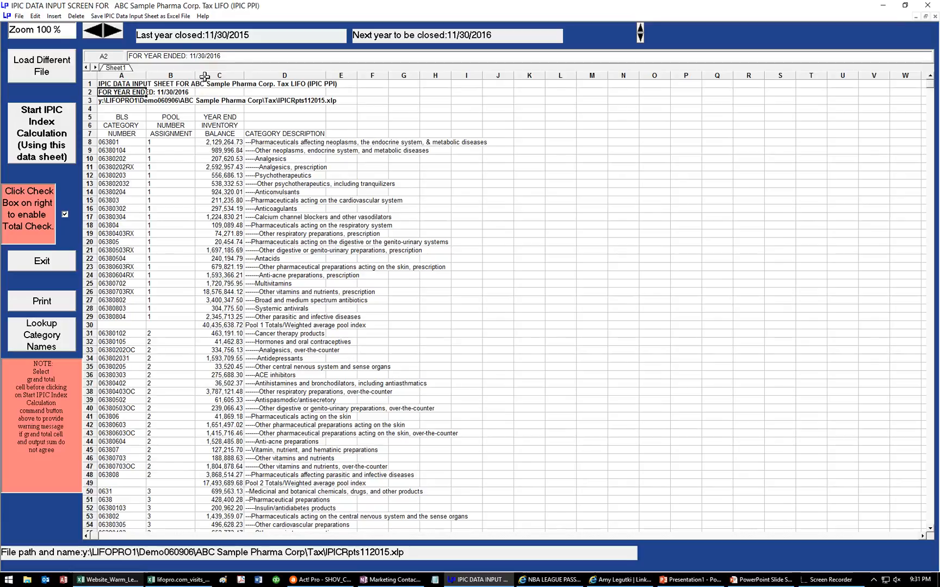
{"action": "left_click", "coordinate": [217, 199]}
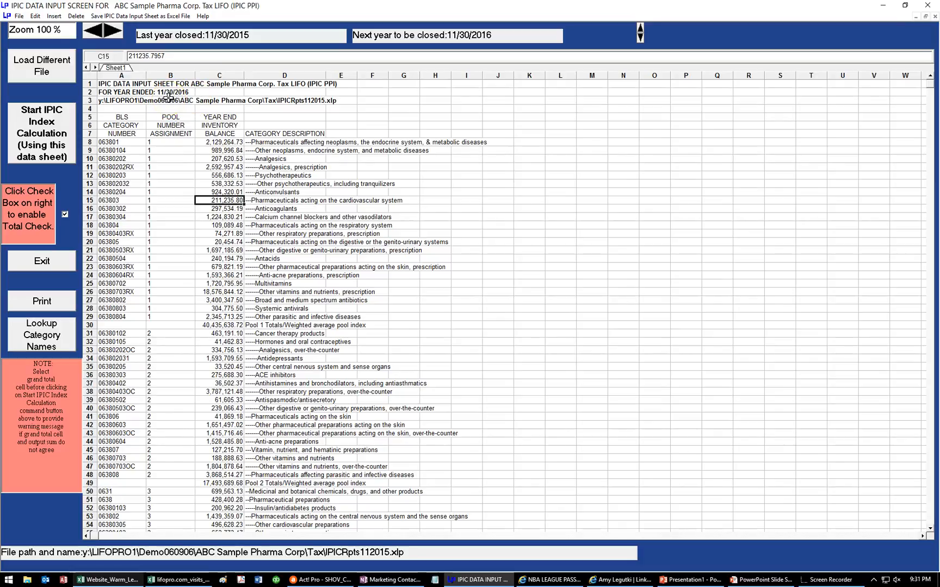
{"action": "left_click", "coordinate": [115, 92]}
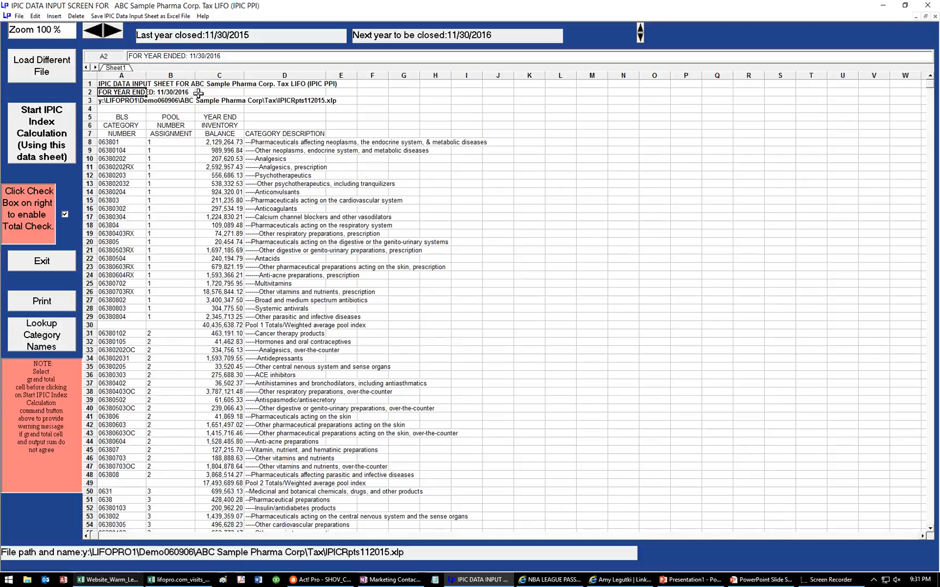
{"action": "left_click", "coordinate": [246, 56]}
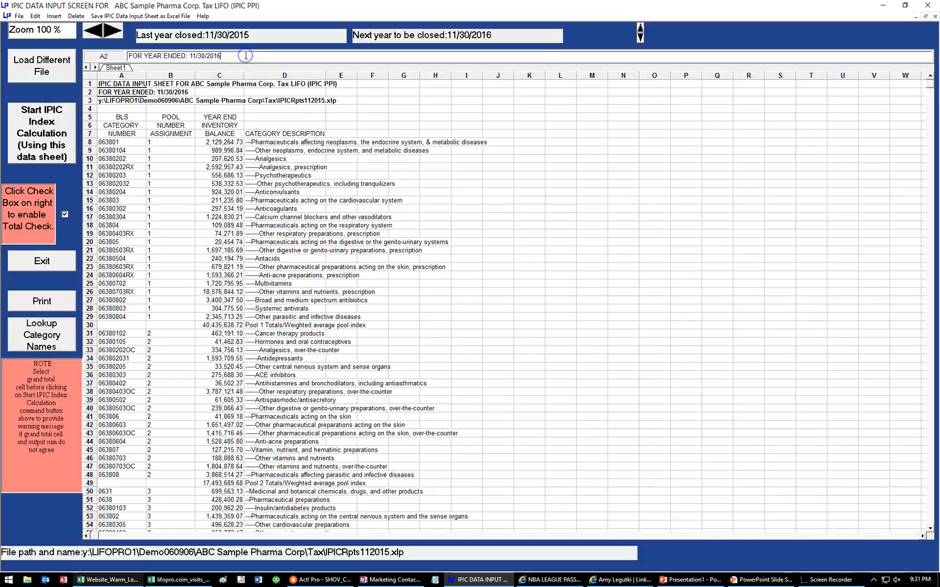
{"action": "key", "text": "BackSpace"}
{"action": "type", "text": "7"}
{"action": "key", "text": "Return"}
{"action": "type", "text": "\\"}
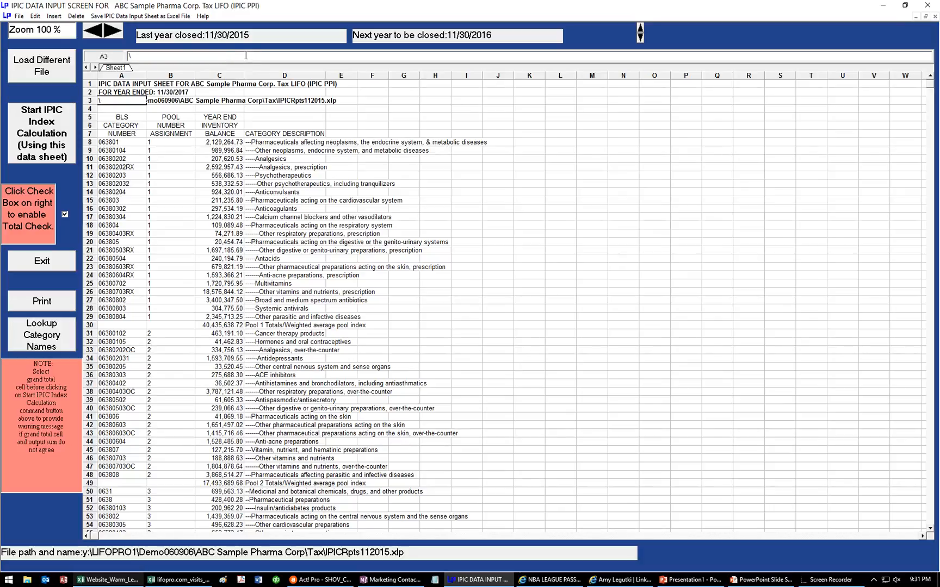
{"action": "key", "text": "Escape"}
Step: Set the year-ended date in cell A2 back to 11/30/2016
{"action": "key", "text": "Up"}
{"action": "left_click", "coordinate": [246, 55]}
{"action": "key", "text": "BackSpace"}
{"action": "type", "text": "6"}
{"action": "key", "text": "Return"}
Step: Select the grand total inventory dollars cell in C59 and start the IPIC index calculation using this data sheet
{"action": "left_click", "coordinate": [221, 183]}
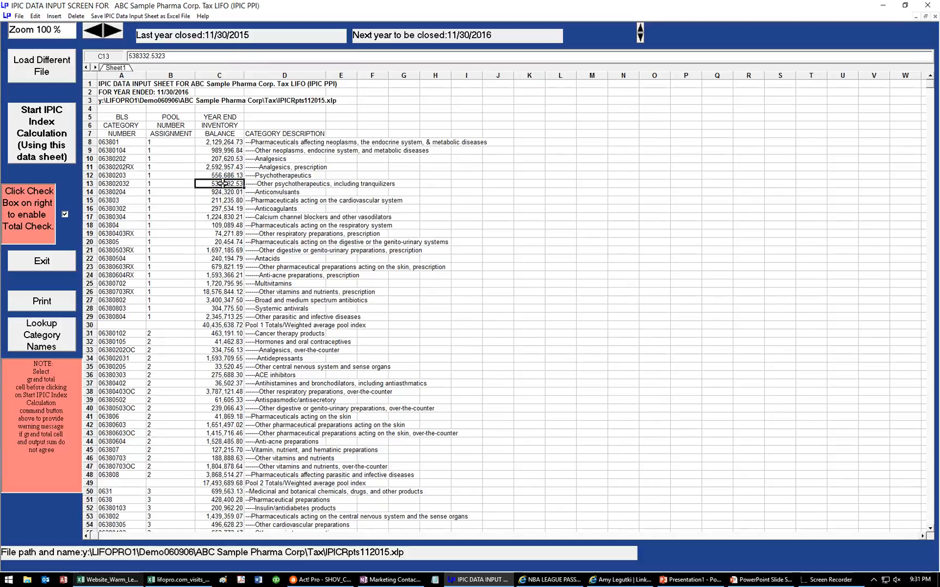
{"action": "key", "text": "ctrl+Down"}
{"action": "key", "text": "Left"}
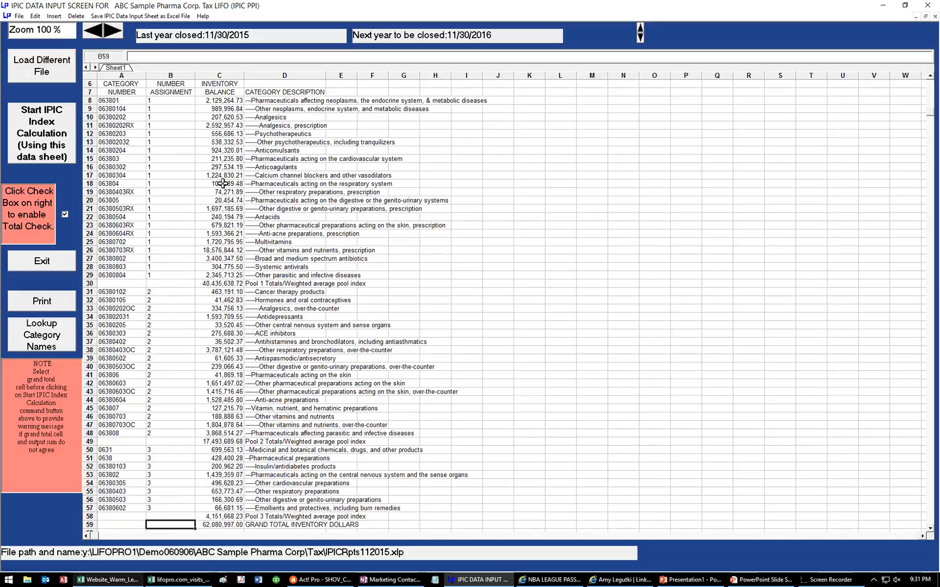
{"action": "key", "text": "Right"}
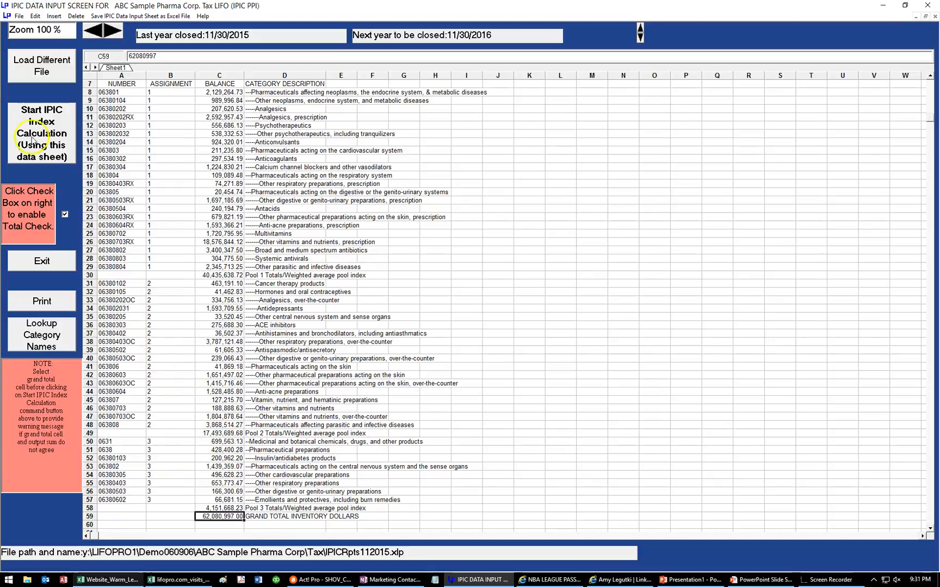
{"action": "left_click", "coordinate": [19, 127]}
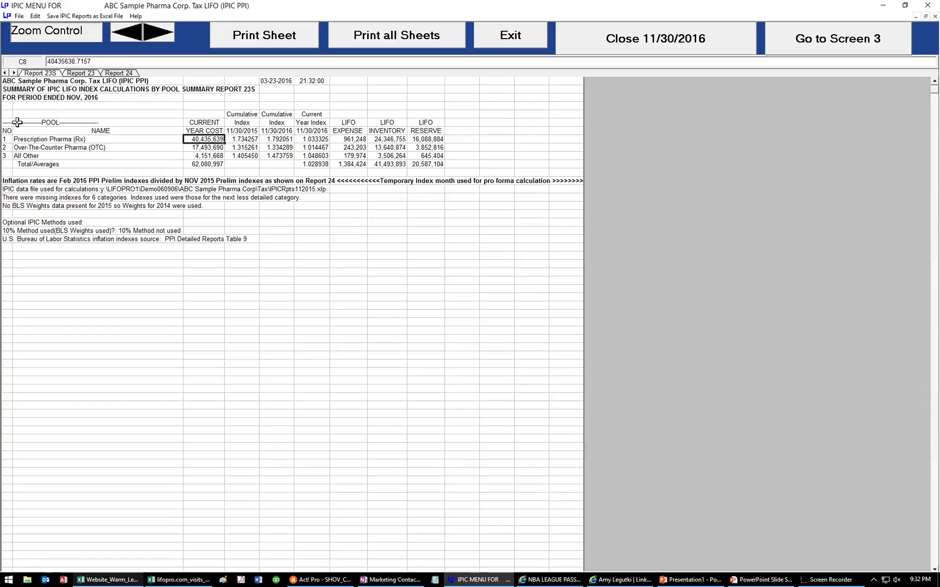
Step: Look through Report 23 and the Report 24 inflation index detail, and return to summary Report 23S
{"action": "left_click", "coordinate": [81, 73]}
{"action": "left_click", "coordinate": [116, 73]}
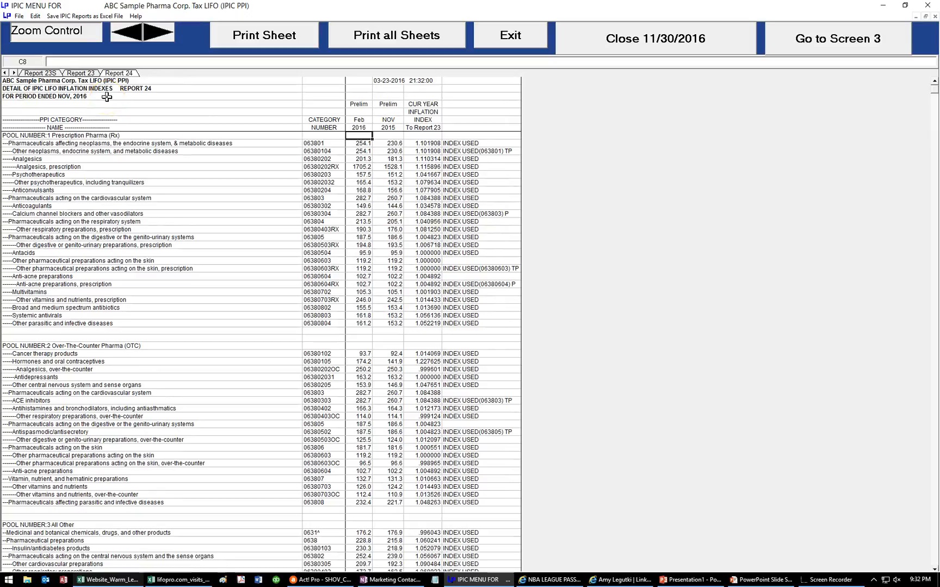
{"action": "left_click", "coordinate": [81, 73]}
{"action": "left_click", "coordinate": [46, 74]}
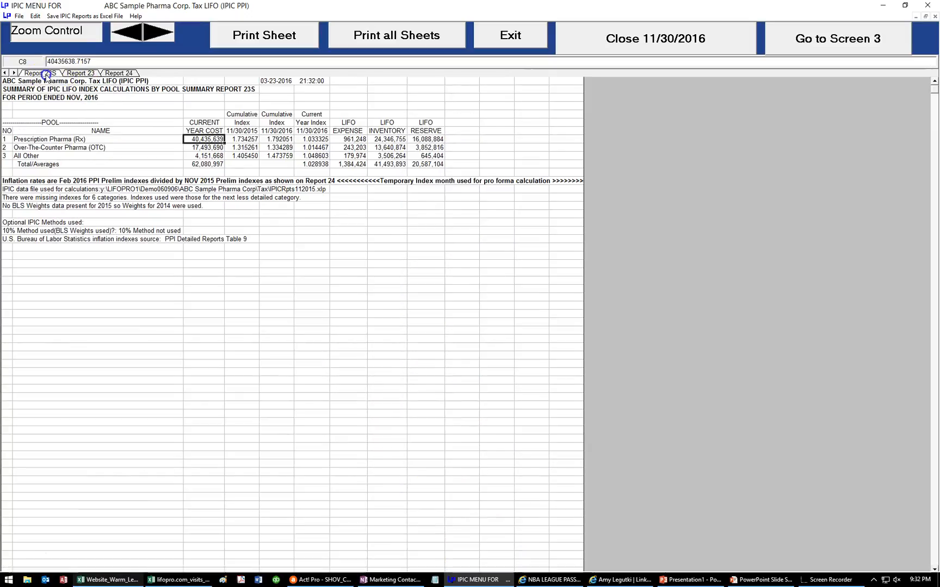
Step: Examine the note below the Report 23S pool totals on which months' PPI indexes the inflation rates use
{"action": "left_click", "coordinate": [33, 175]}
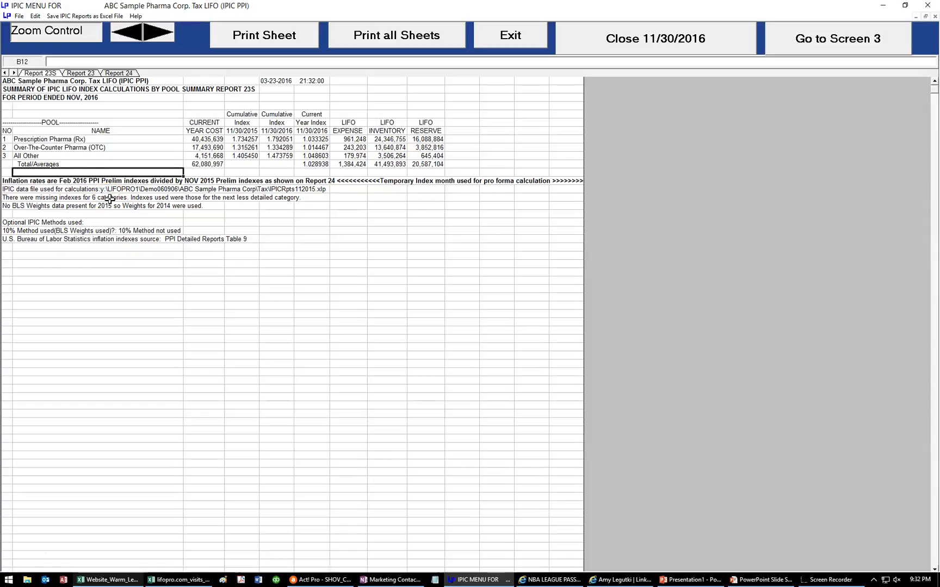
{"action": "left_click", "coordinate": [72, 184]}
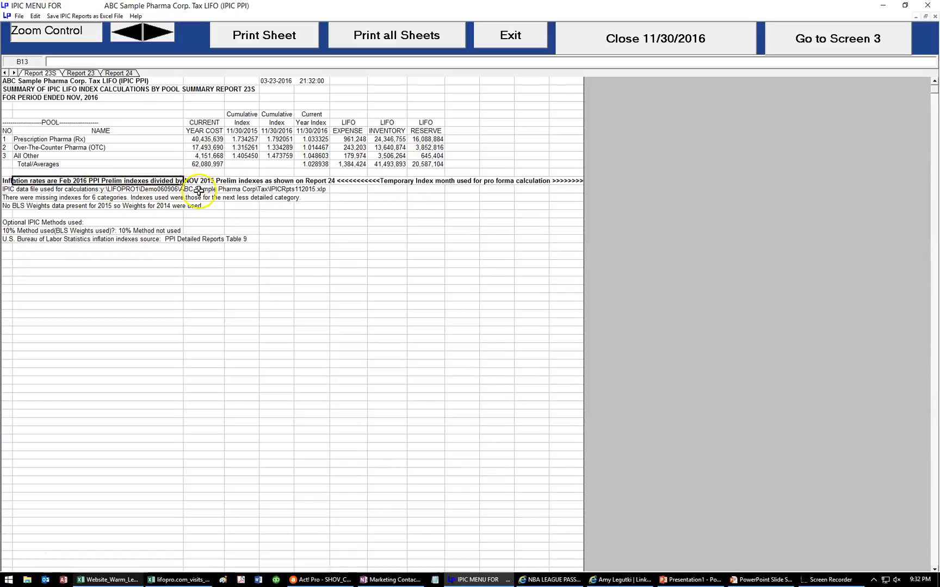
{"action": "left_click", "coordinate": [222, 183]}
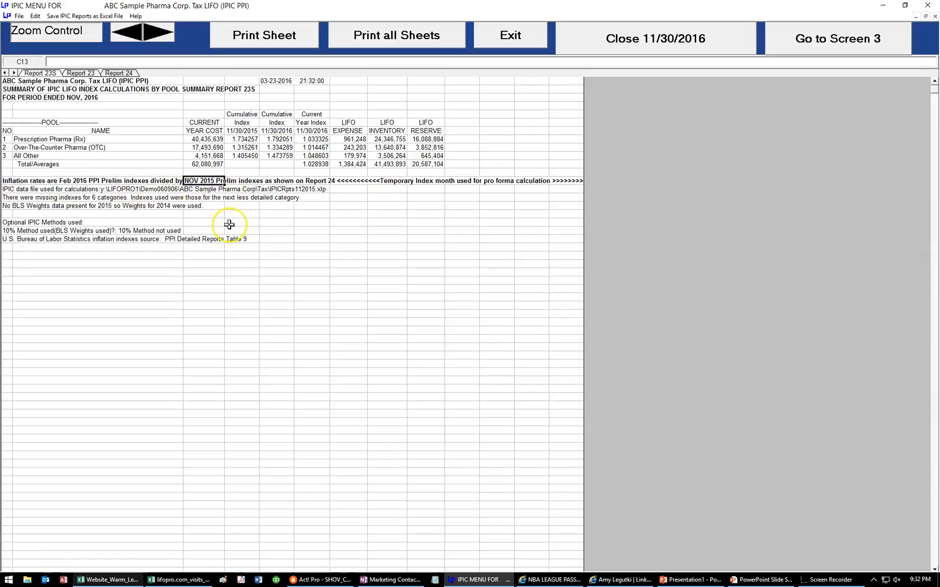
{"action": "left_click", "coordinate": [338, 213]}
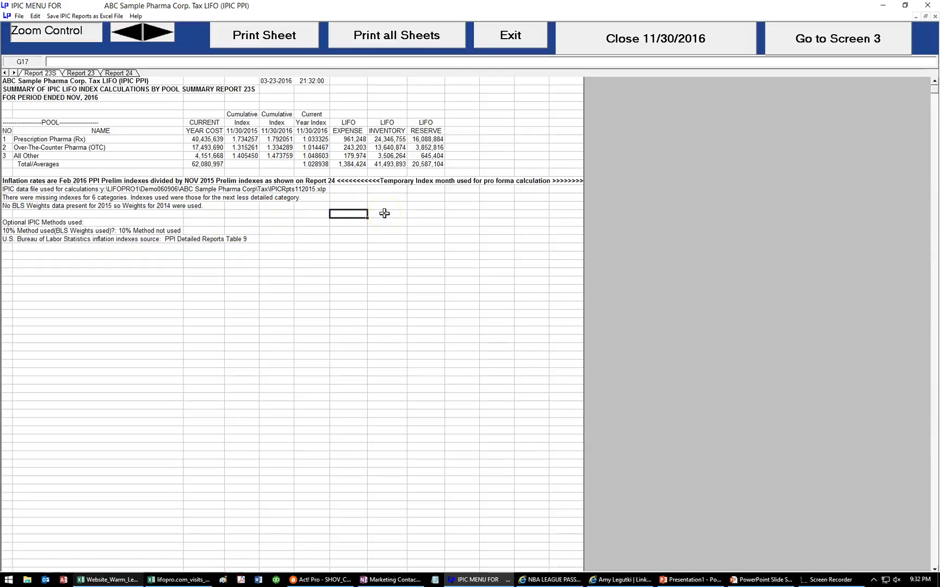